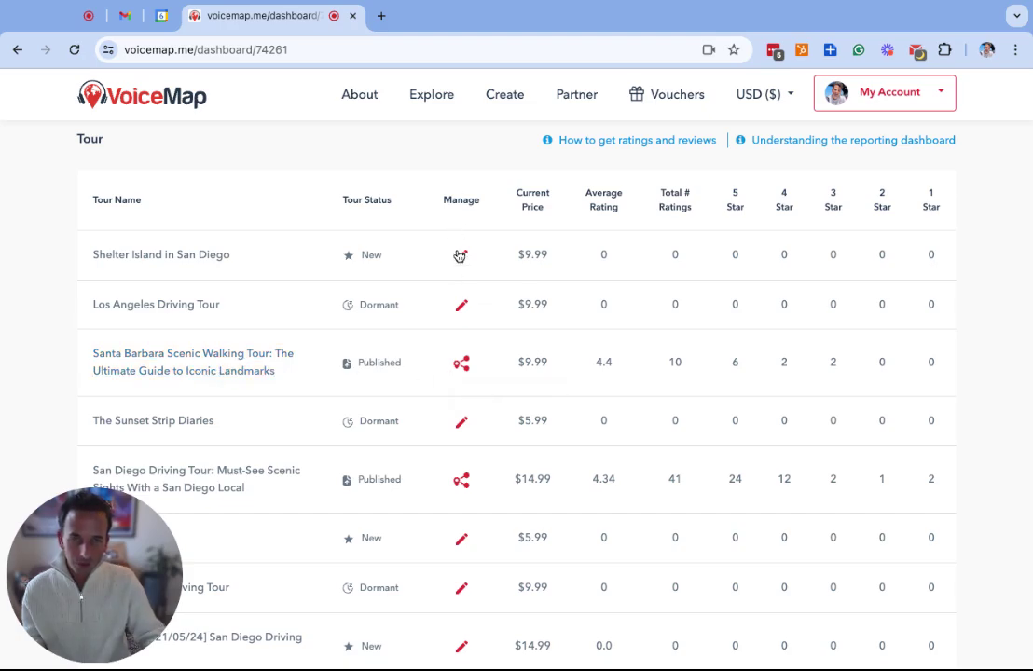
- Open the distribution page of the Santa Barbara Scenic Walking Tour and start editing its Google Things To Do landmarks
{"action": "left_click_drag", "start_coordinate": [459, 259], "coordinate": [438, 381]}
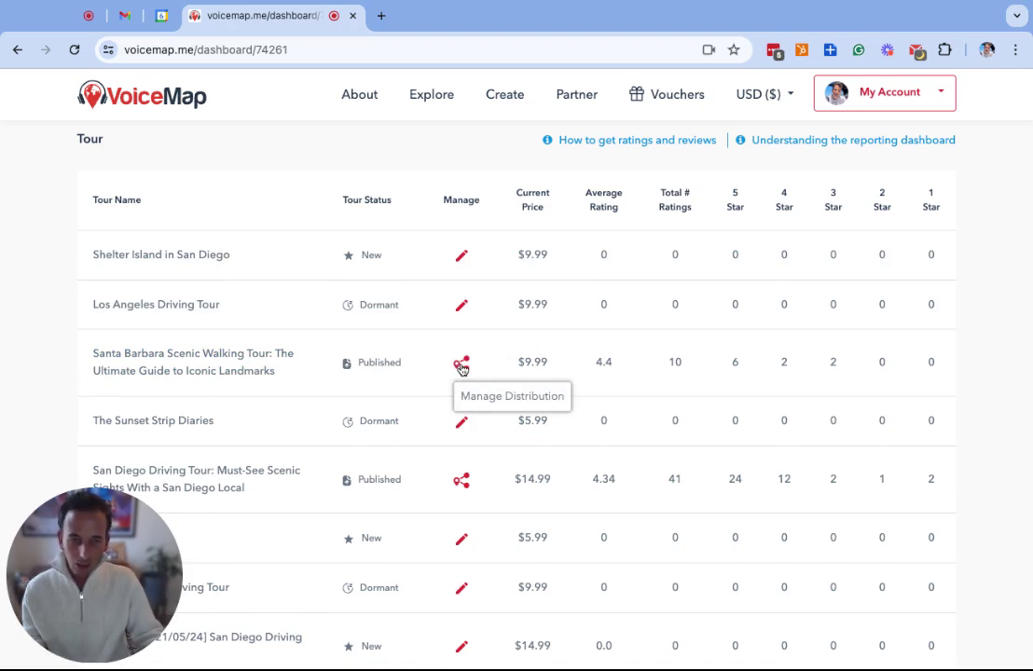
{"action": "left_click", "coordinate": [462, 365]}
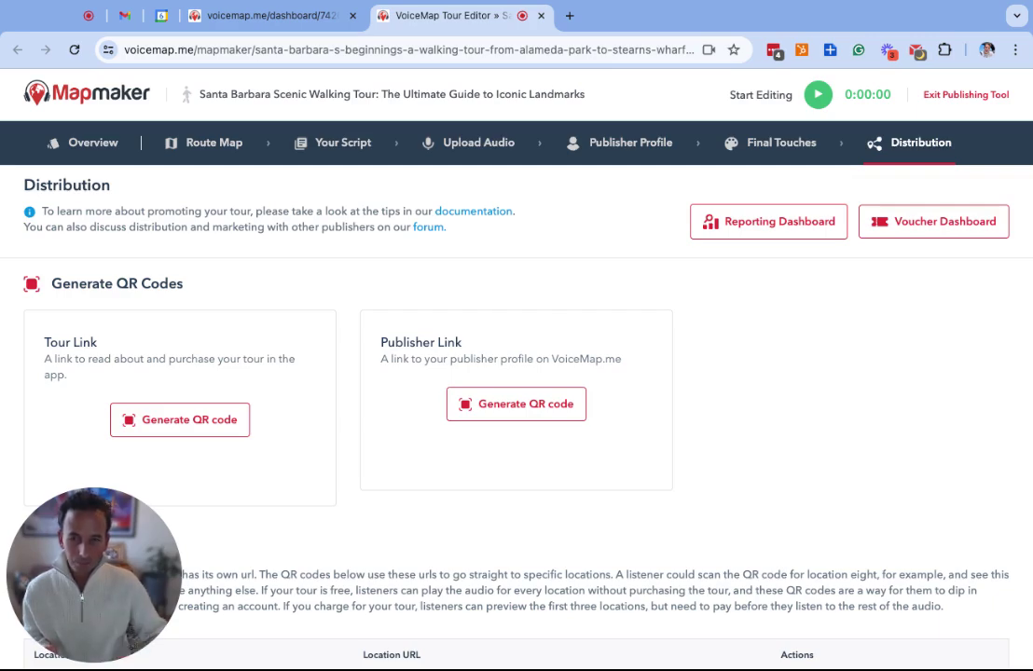
{"action": "scroll", "coordinate": [539, 321], "scroll_direction": "down", "scroll_amount": 15}
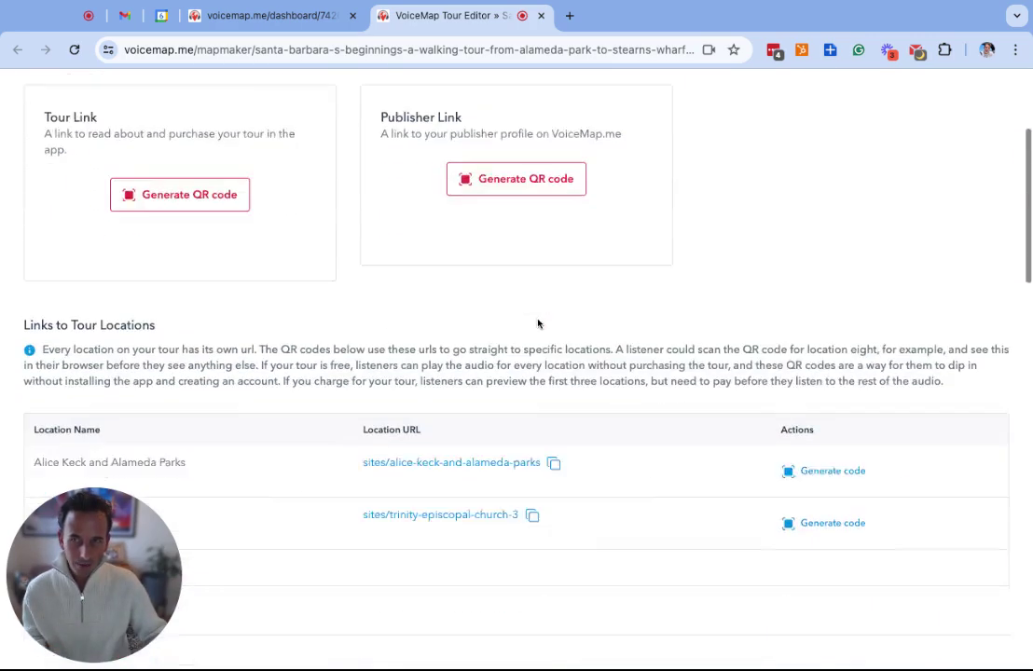
{"action": "scroll", "coordinate": [538, 325], "scroll_direction": "down", "scroll_amount": 5}
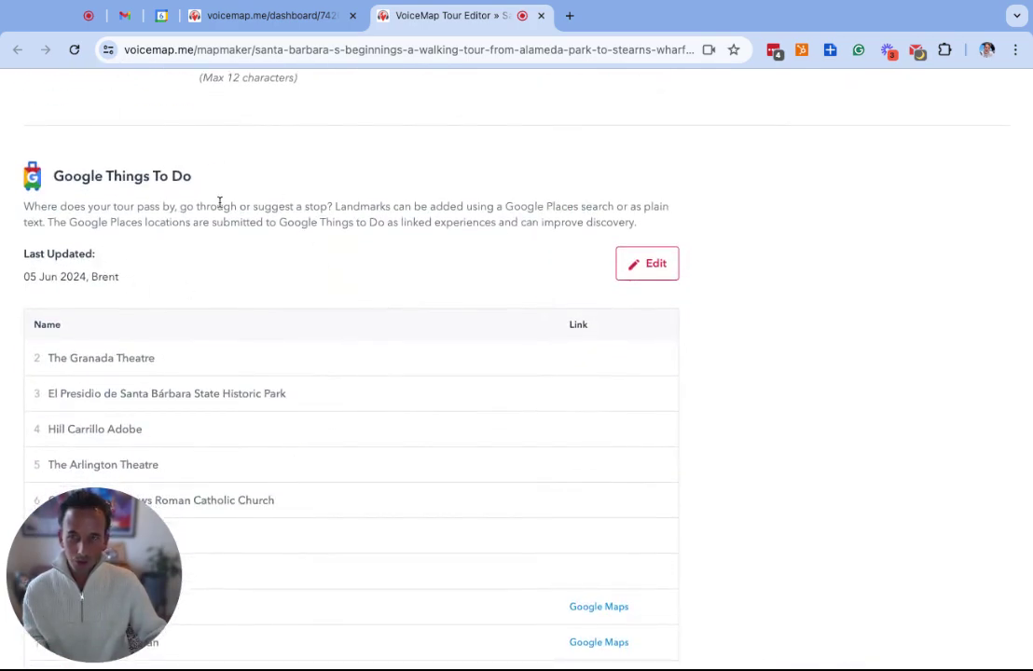
{"action": "scroll", "coordinate": [220, 317], "scroll_direction": "down", "scroll_amount": 3}
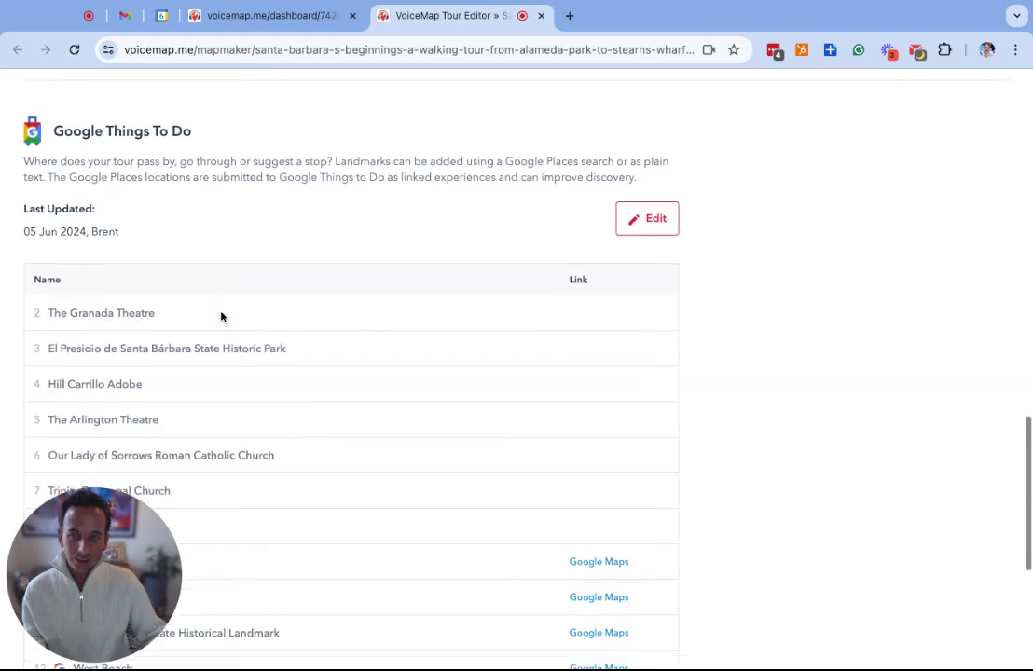
{"action": "scroll", "coordinate": [219, 321], "scroll_direction": "down", "scroll_amount": 2}
{"action": "scroll", "coordinate": [219, 321], "scroll_direction": "up", "scroll_amount": 5}
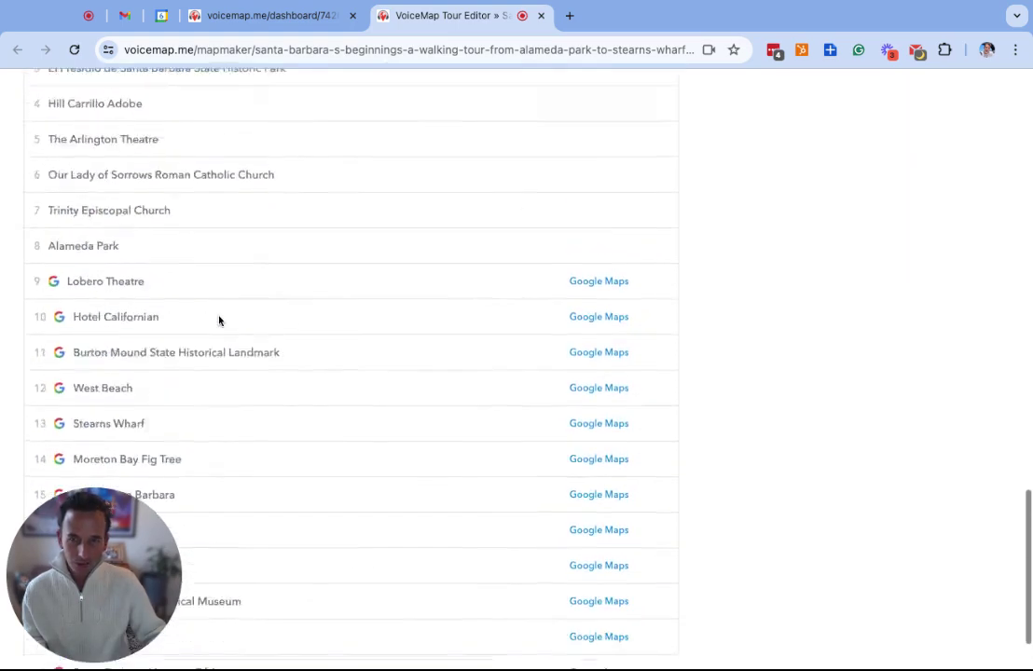
{"action": "left_click", "coordinate": [647, 279]}
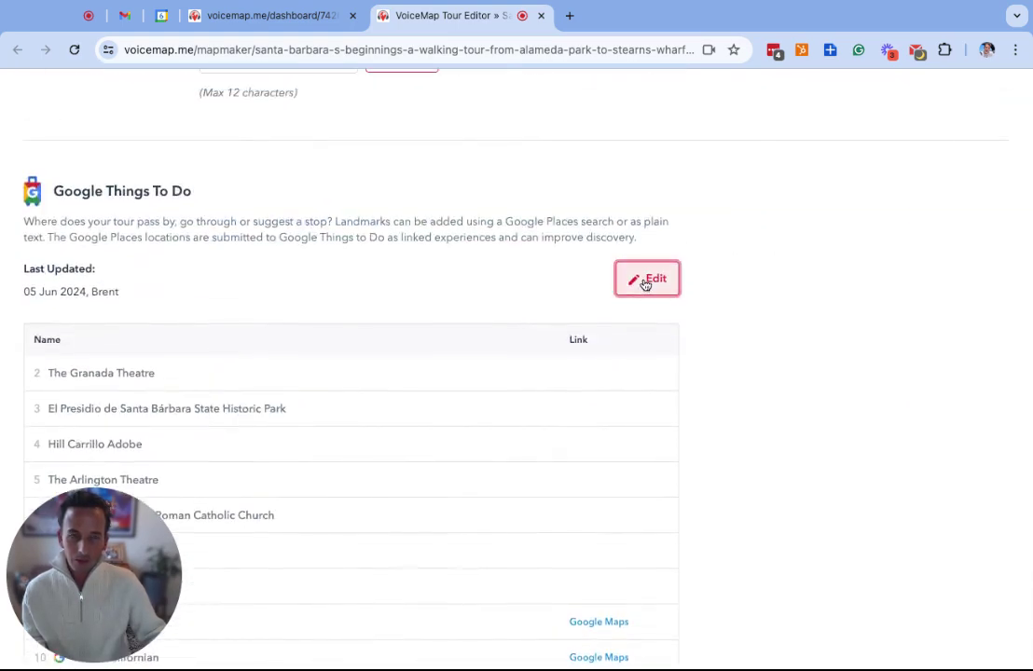
- Add The Granada Theatre on State Street, Santa Barbara, CA as a Google Places landmark
{"action": "scroll", "coordinate": [353, 366], "scroll_direction": "down", "scroll_amount": 8}
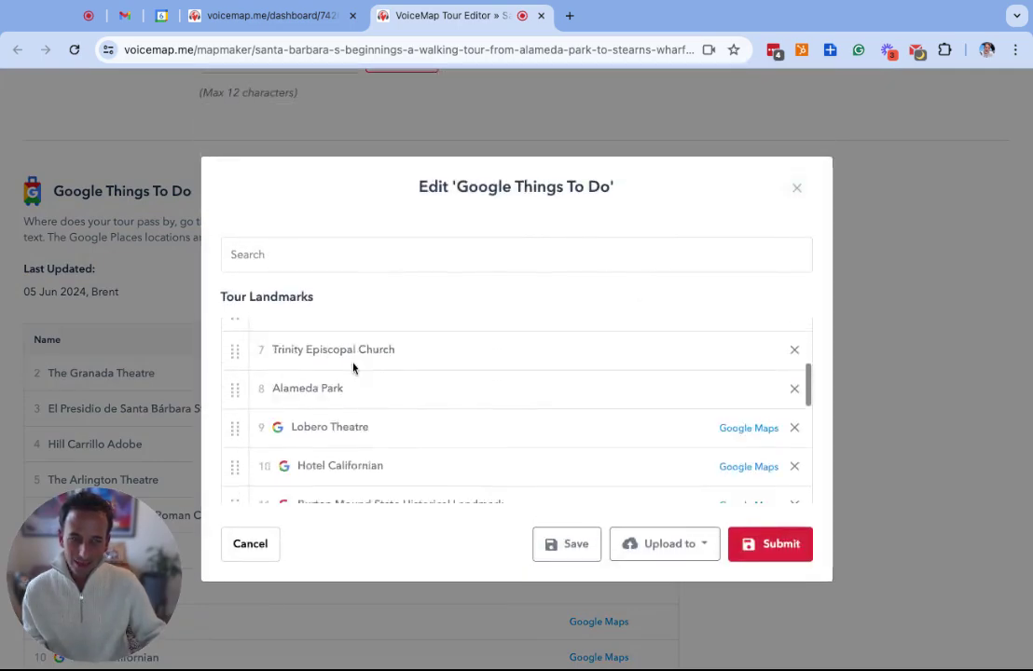
{"action": "scroll", "coordinate": [354, 367], "scroll_direction": "down", "scroll_amount": 4}
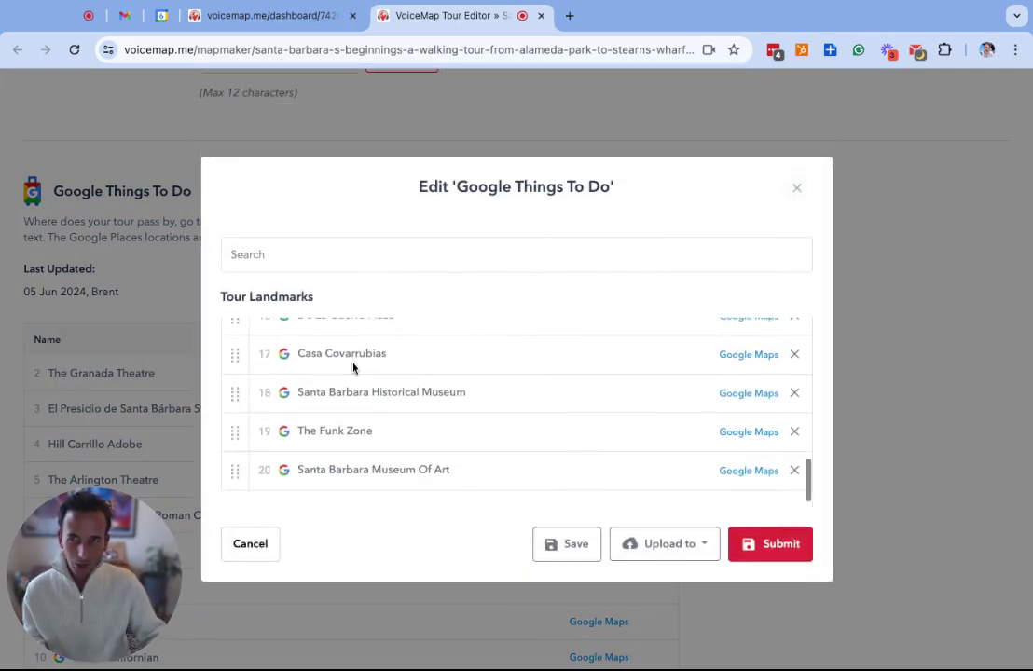
{"action": "scroll", "coordinate": [322, 420], "scroll_direction": "up", "scroll_amount": 4}
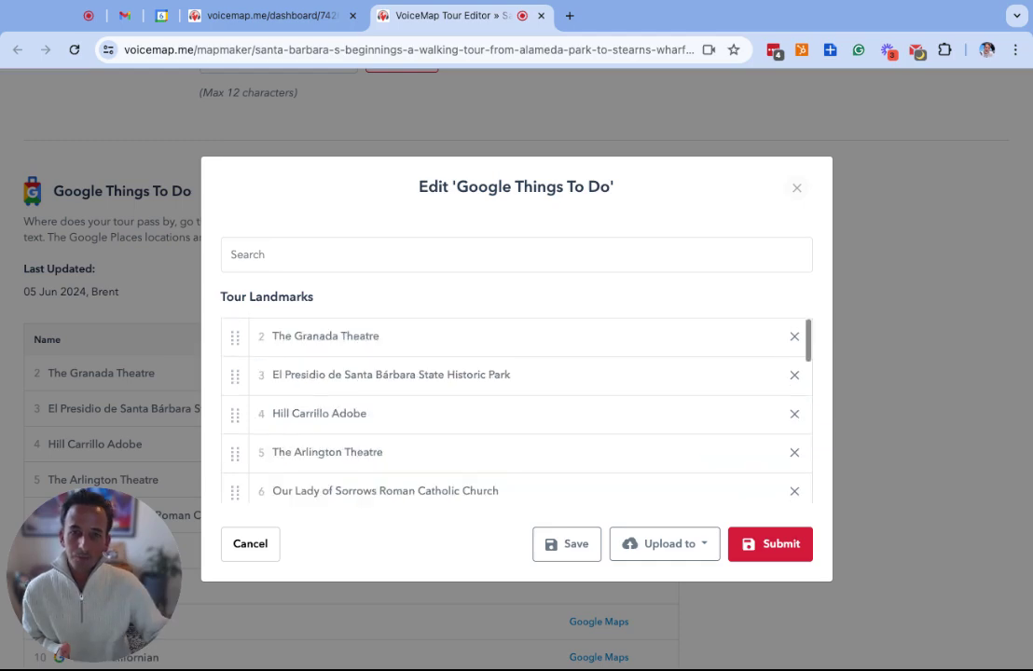
{"action": "left_click", "coordinate": [279, 254]}
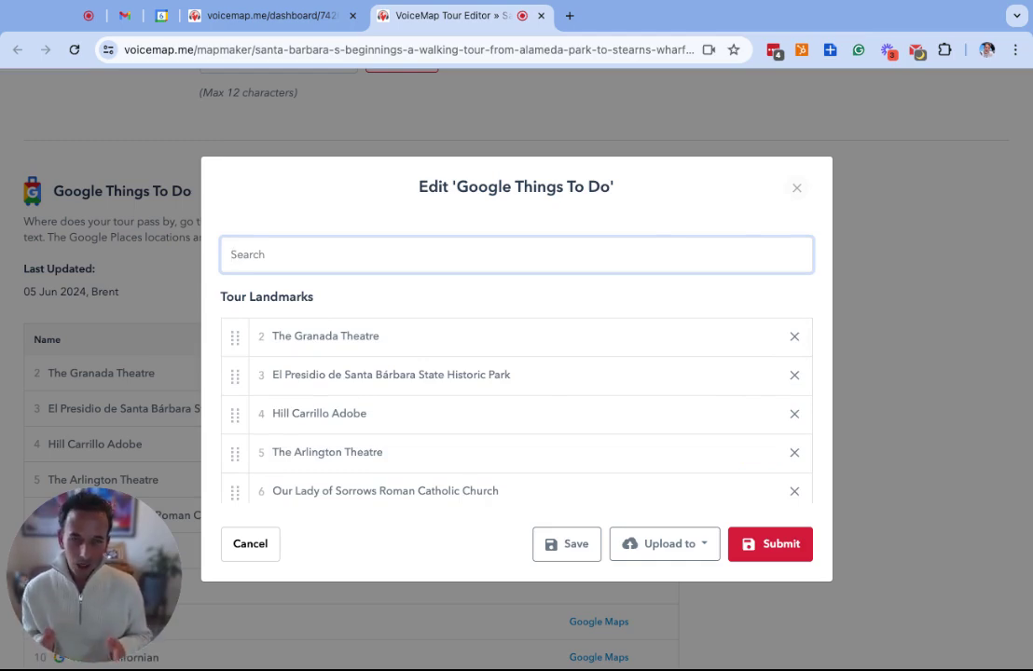
{"action": "type", "text": "The "}
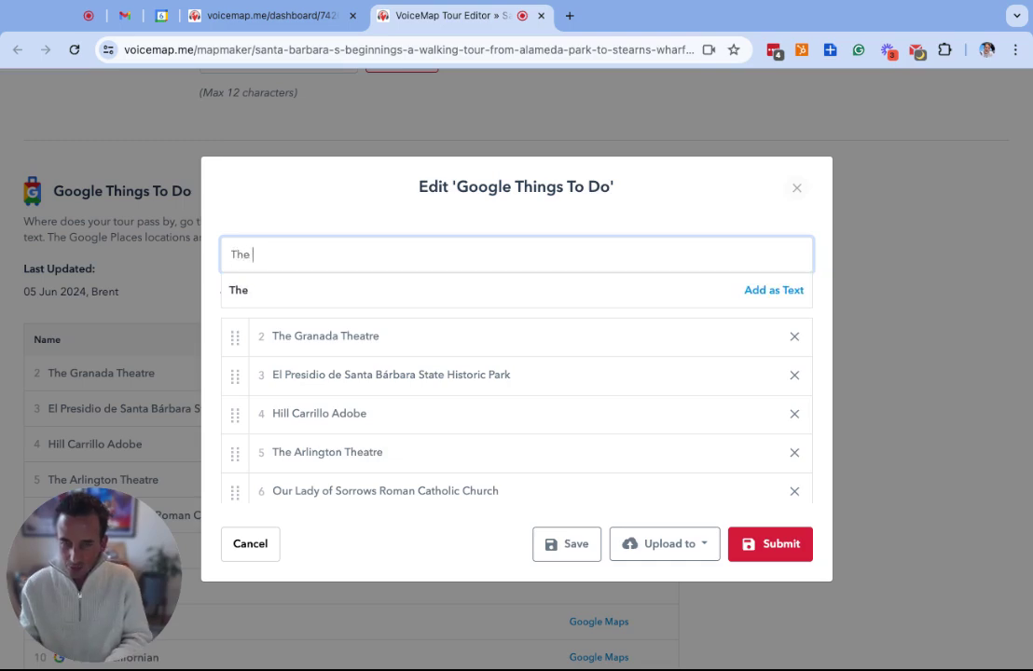
{"action": "type", "text": "Granda"}
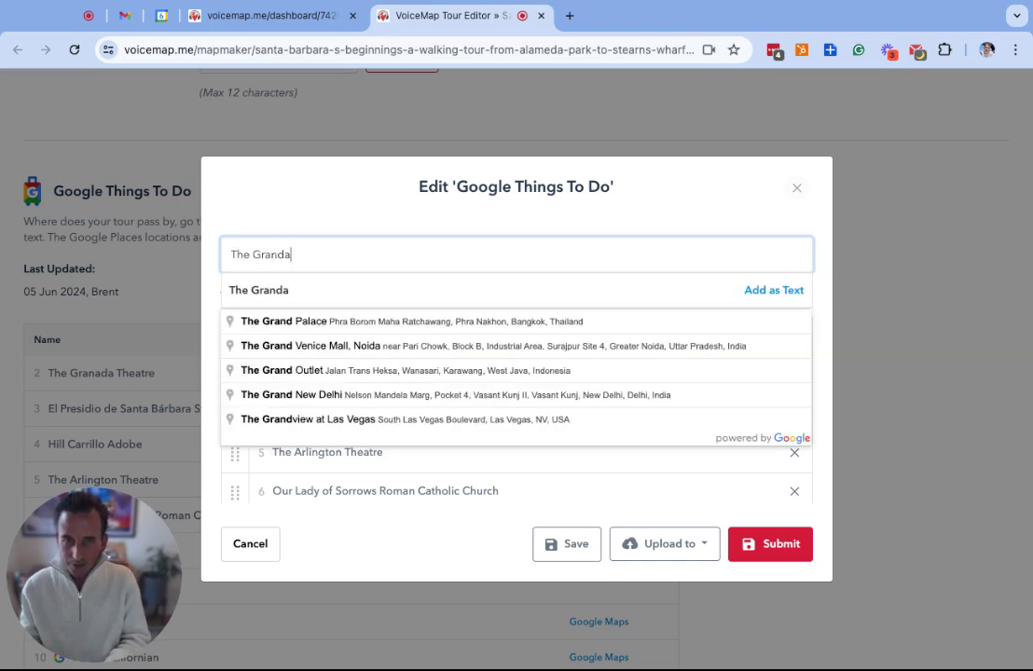
{"action": "type", "text": " Theatre"}
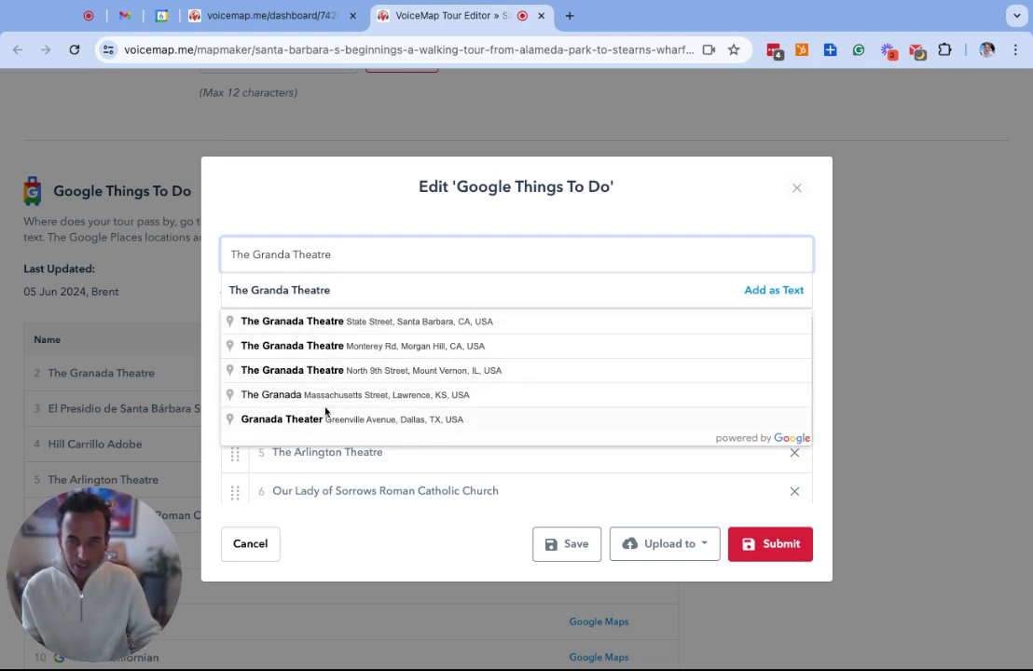
{"action": "left_click", "coordinate": [345, 322]}
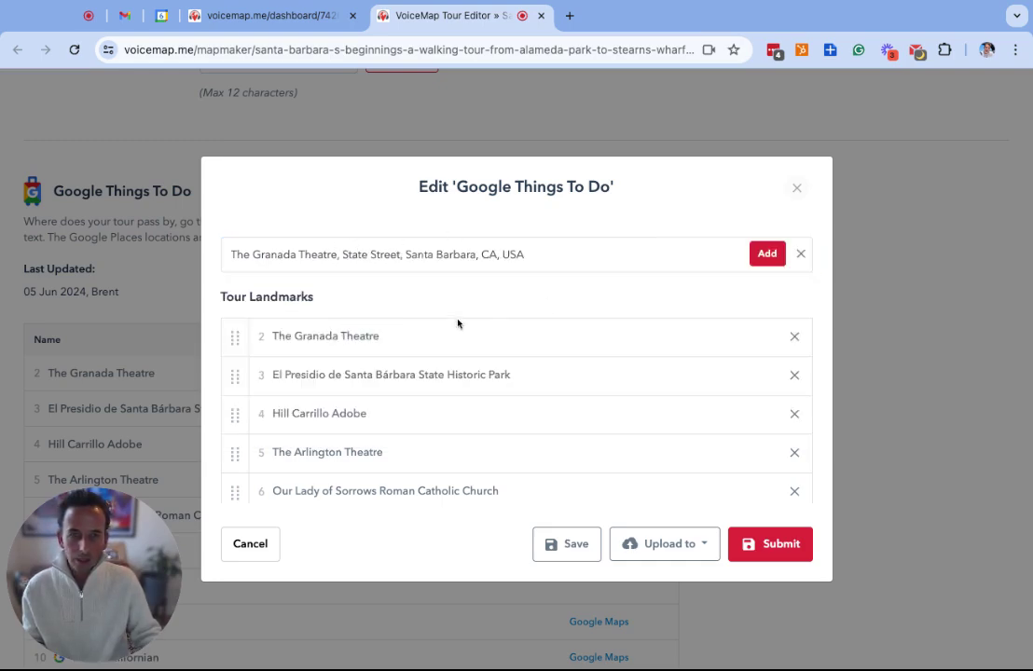
{"action": "left_click", "coordinate": [768, 258]}
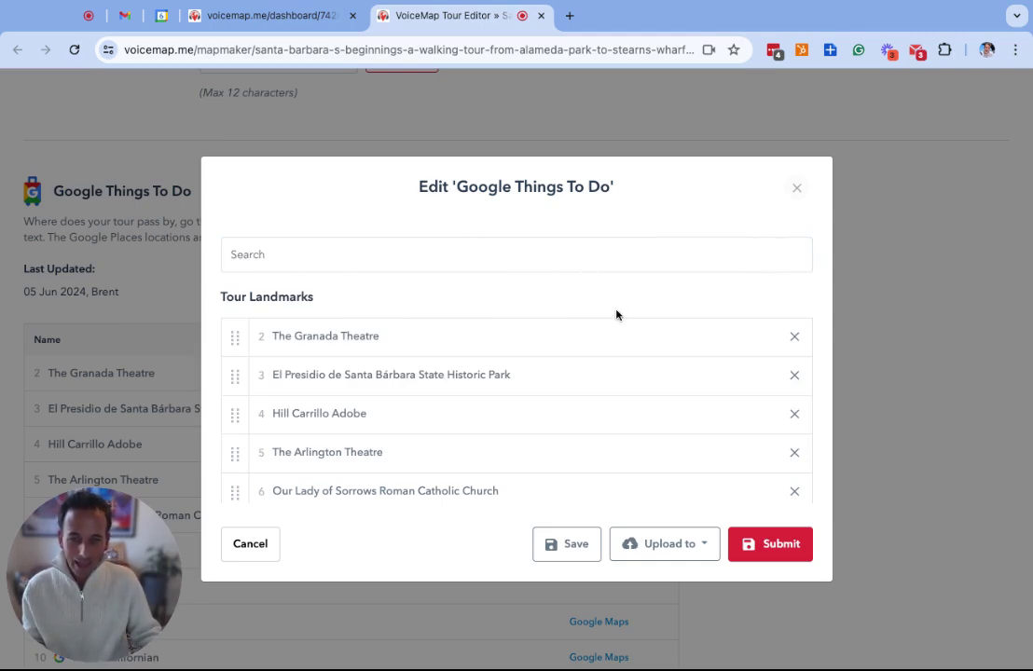
- Remove the old plain-text entry for The Granada Theatre from the tour landmarks
{"action": "scroll", "coordinate": [473, 413], "scroll_direction": "down", "scroll_amount": 10}
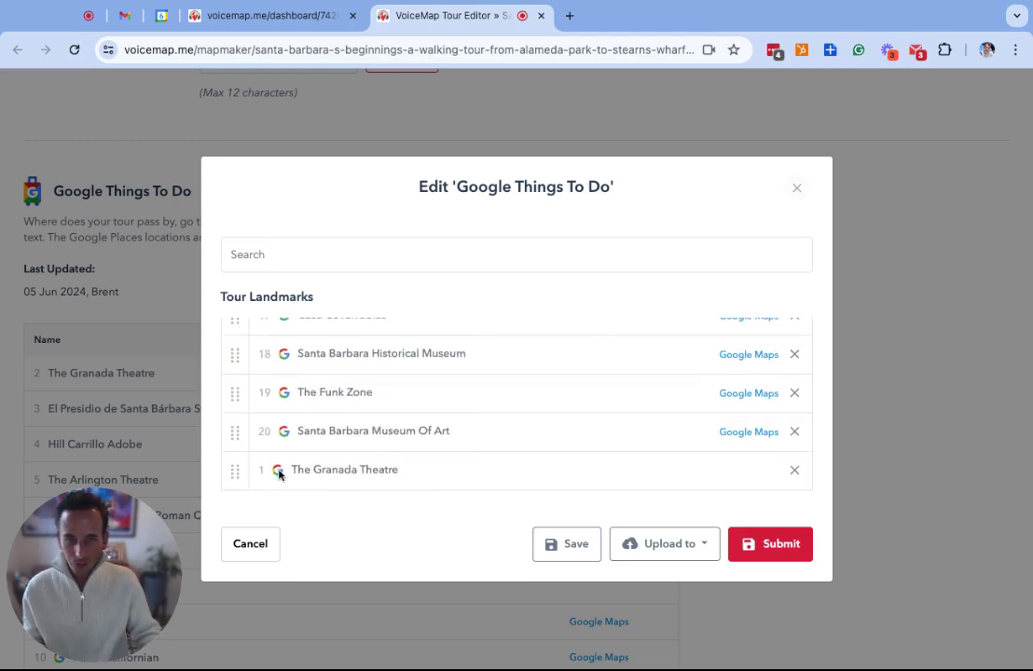
{"action": "scroll", "coordinate": [334, 457], "scroll_direction": "up", "scroll_amount": 10}
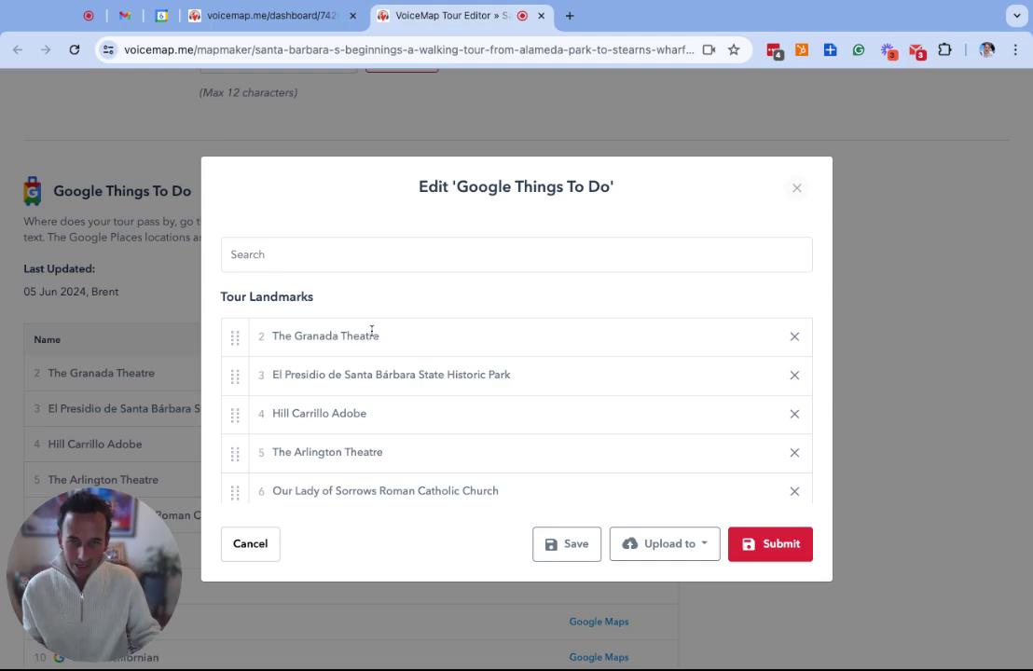
{"action": "left_click", "coordinate": [795, 338]}
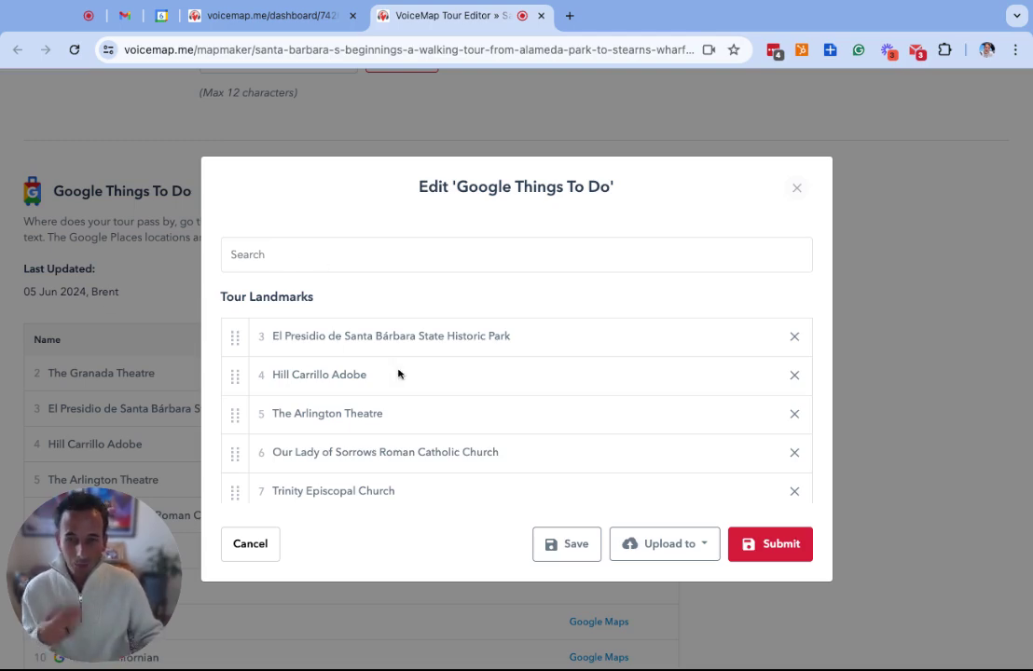
- Add a plain-text landmark named Example and delete it again from the list
{"action": "left_click", "coordinate": [274, 252]}
{"action": "type", "text": "E"}
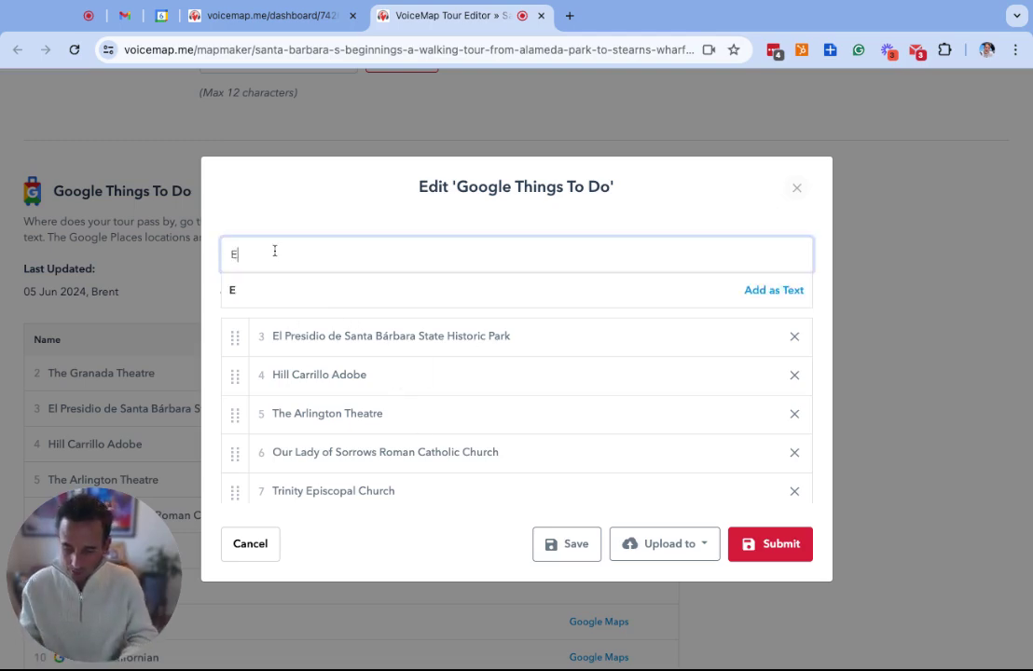
{"action": "type", "text": "xample"}
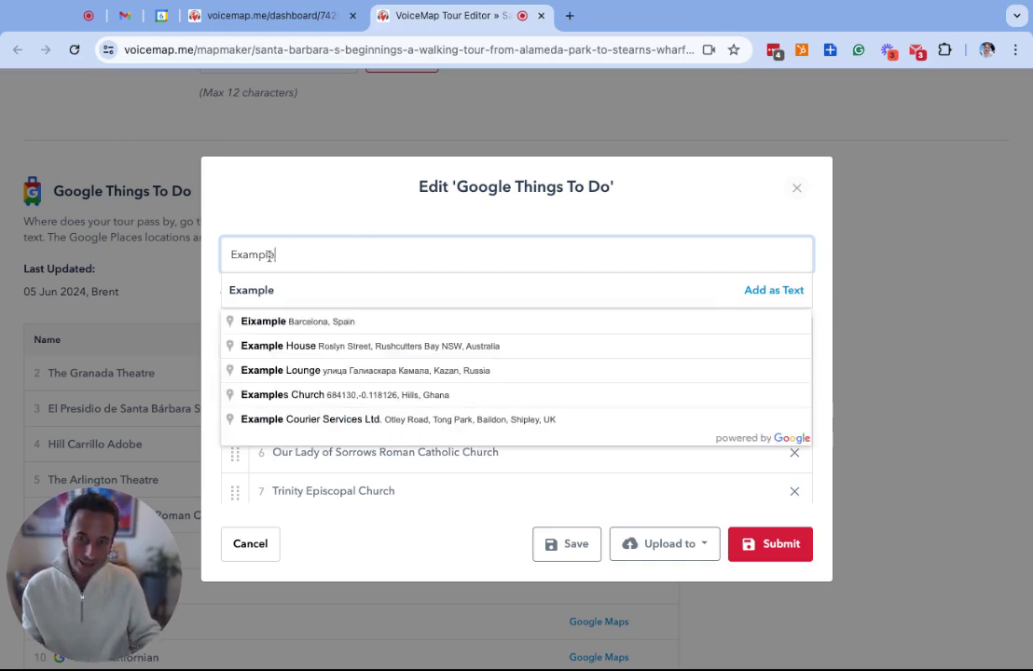
{"action": "left_click", "coordinate": [771, 292]}
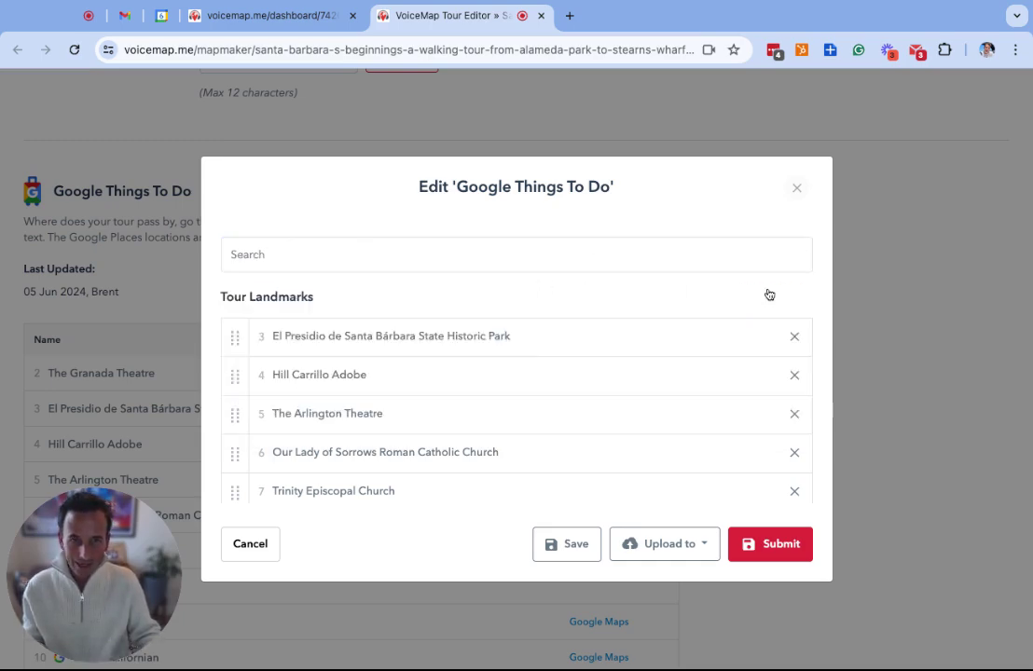
{"action": "scroll", "coordinate": [498, 409], "scroll_direction": "down", "scroll_amount": 10}
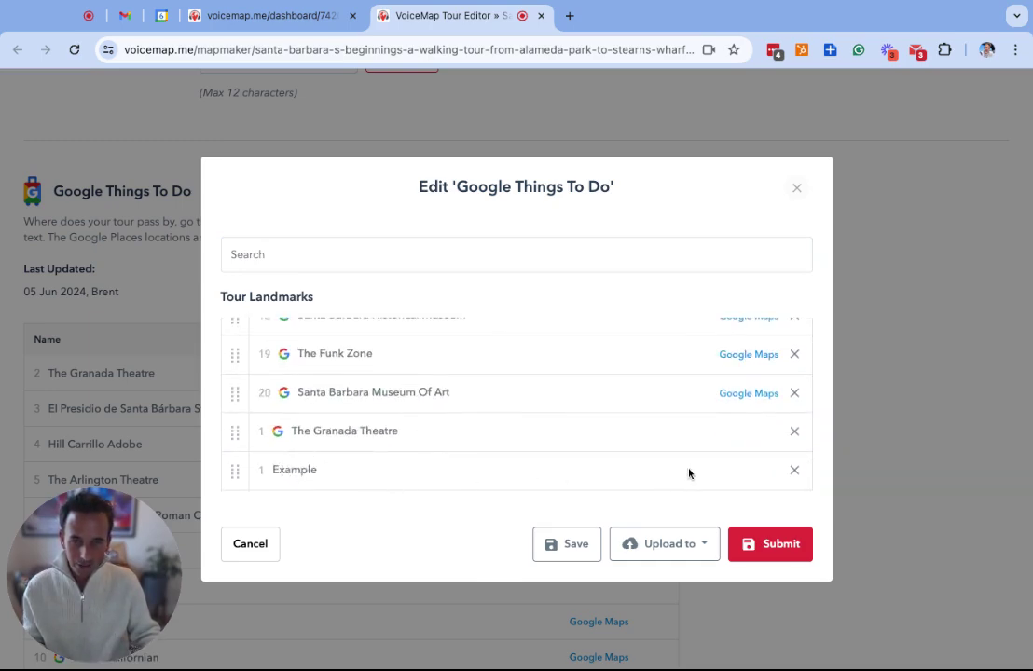
{"action": "left_click", "coordinate": [795, 471]}
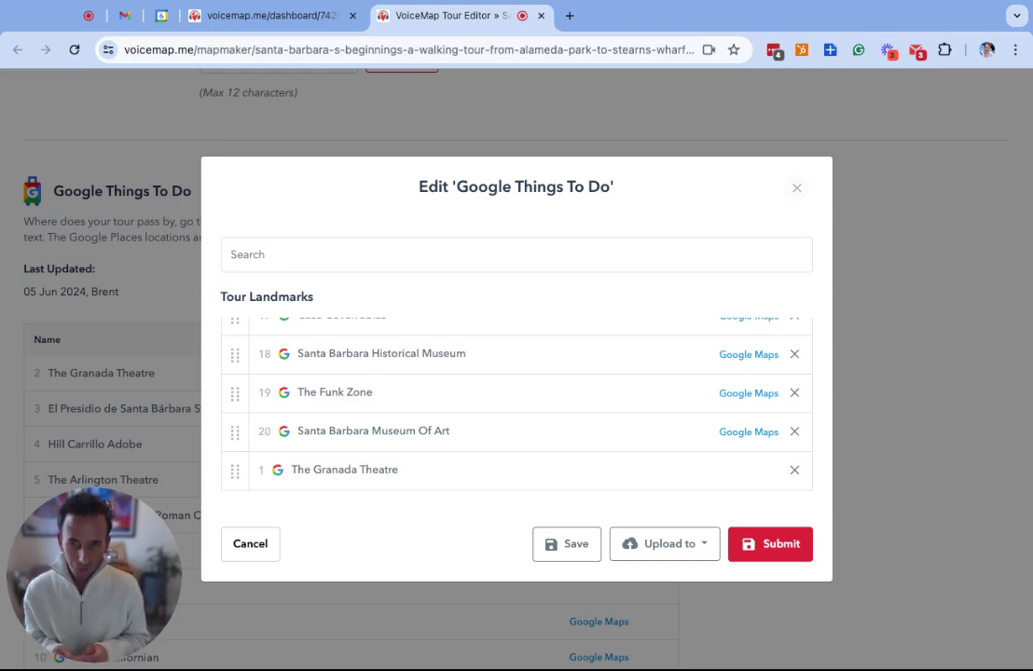
- Reorder the tour landmarks by moving Hotel Californian and Stearns Wharf above Alameda Park
{"action": "scroll", "coordinate": [353, 331], "scroll_direction": "up", "scroll_amount": 10}
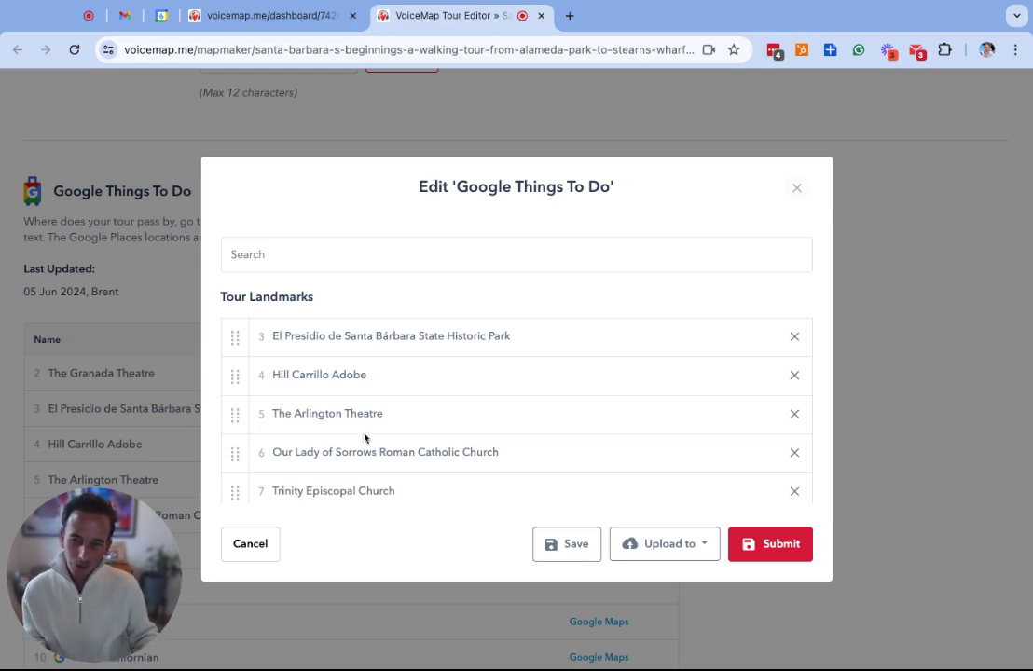
{"action": "scroll", "coordinate": [338, 414], "scroll_direction": "down", "scroll_amount": 3}
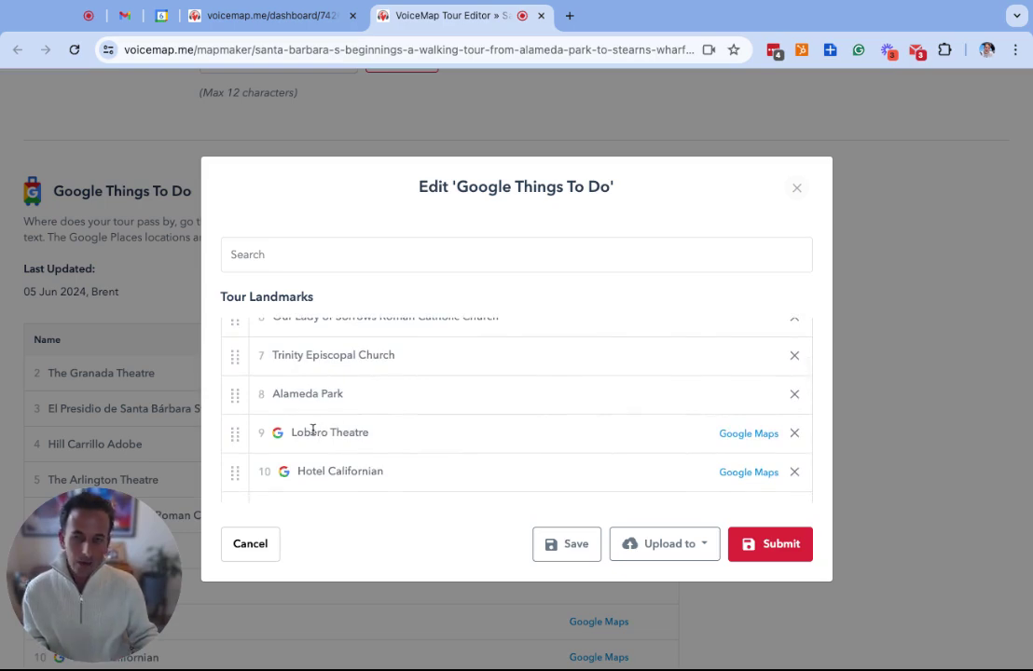
{"action": "scroll", "coordinate": [309, 427], "scroll_direction": "down", "scroll_amount": 1}
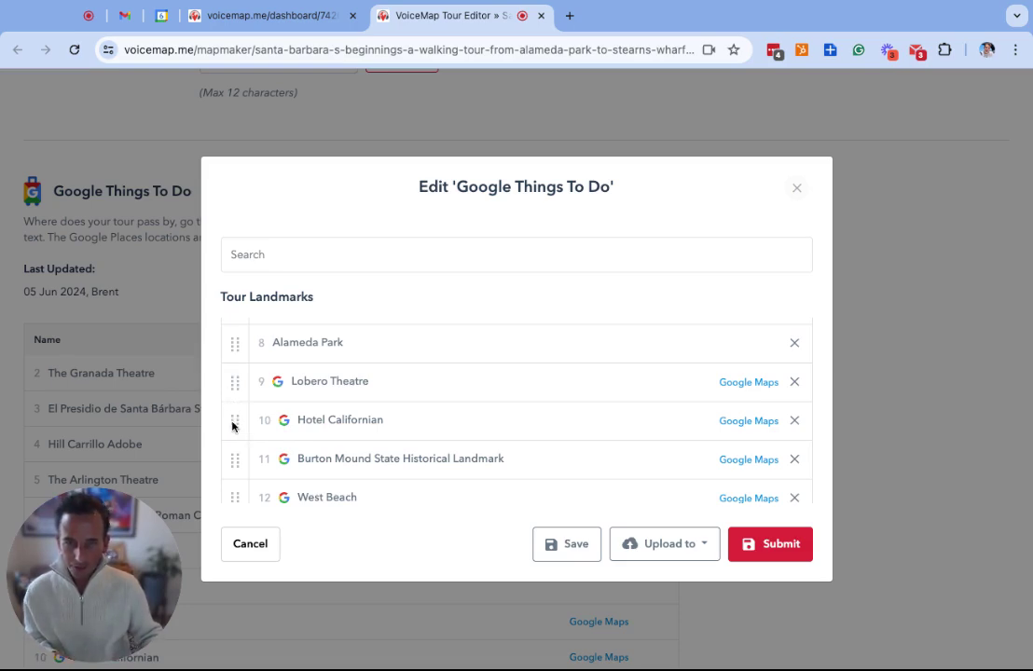
{"action": "left_click_drag", "start_coordinate": [232, 425], "coordinate": [235, 327]}
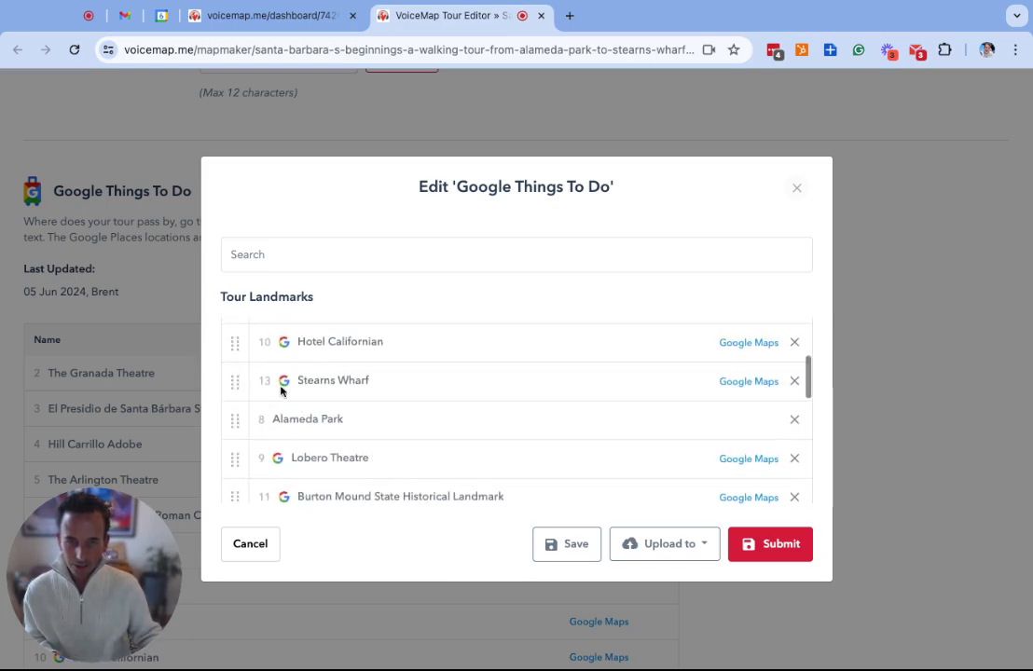
{"action": "scroll", "coordinate": [281, 392], "scroll_direction": "up", "scroll_amount": 3}
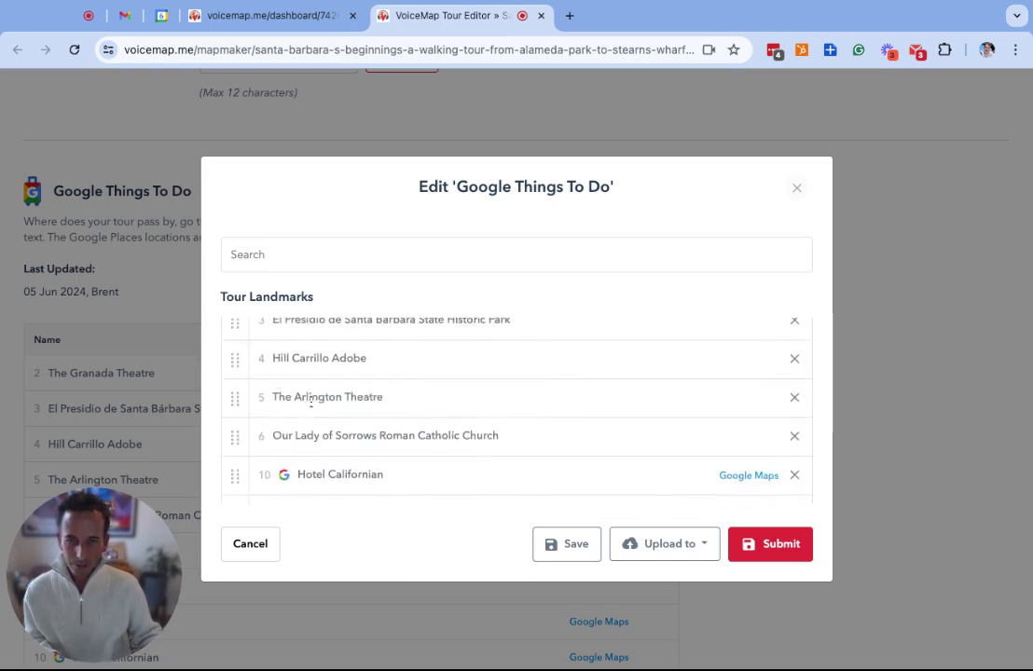
{"action": "scroll", "coordinate": [342, 426], "scroll_direction": "down", "scroll_amount": 3}
{"action": "scroll", "coordinate": [341, 427], "scroll_direction": "down", "scroll_amount": 5}
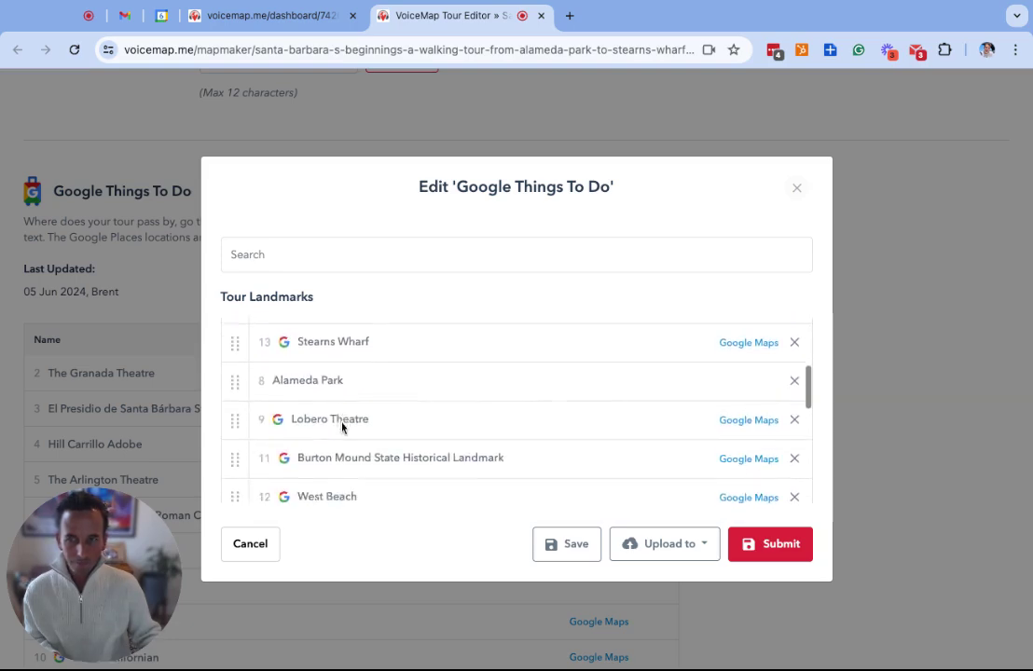
{"action": "scroll", "coordinate": [344, 432], "scroll_direction": "down", "scroll_amount": 1}
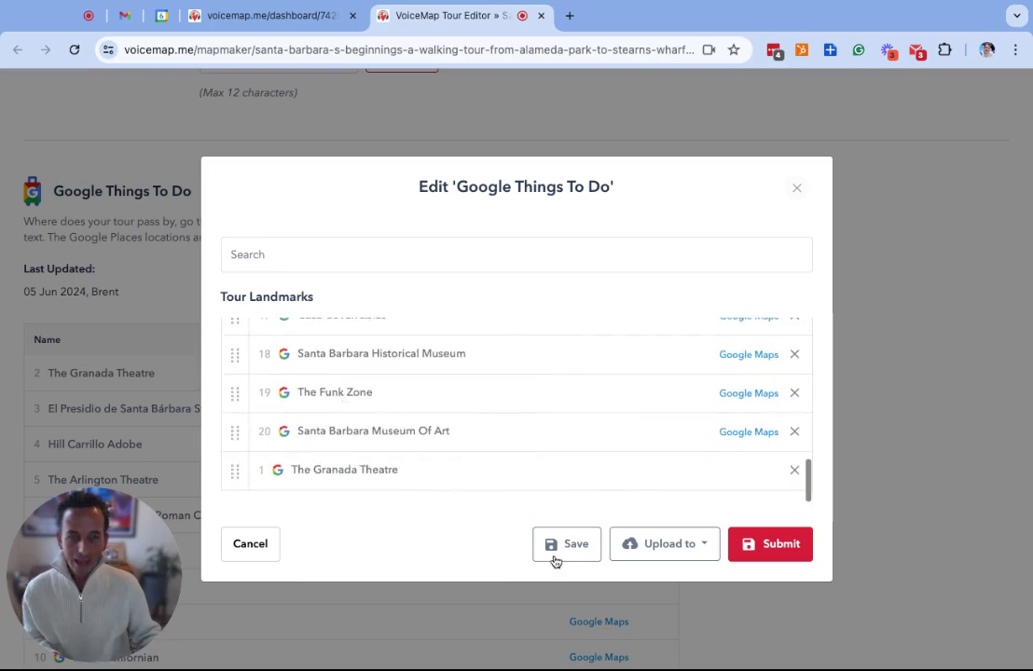